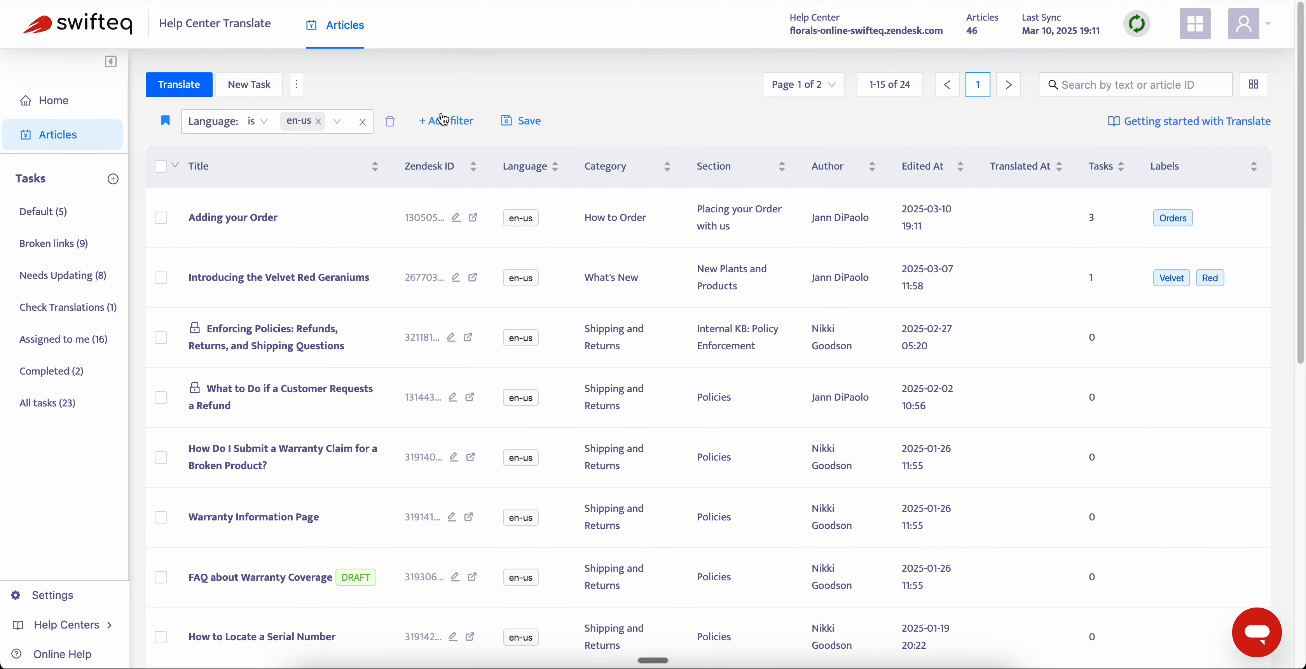
- Add a Not translated to filter set to es to the en-us article list
left_click(445, 120)
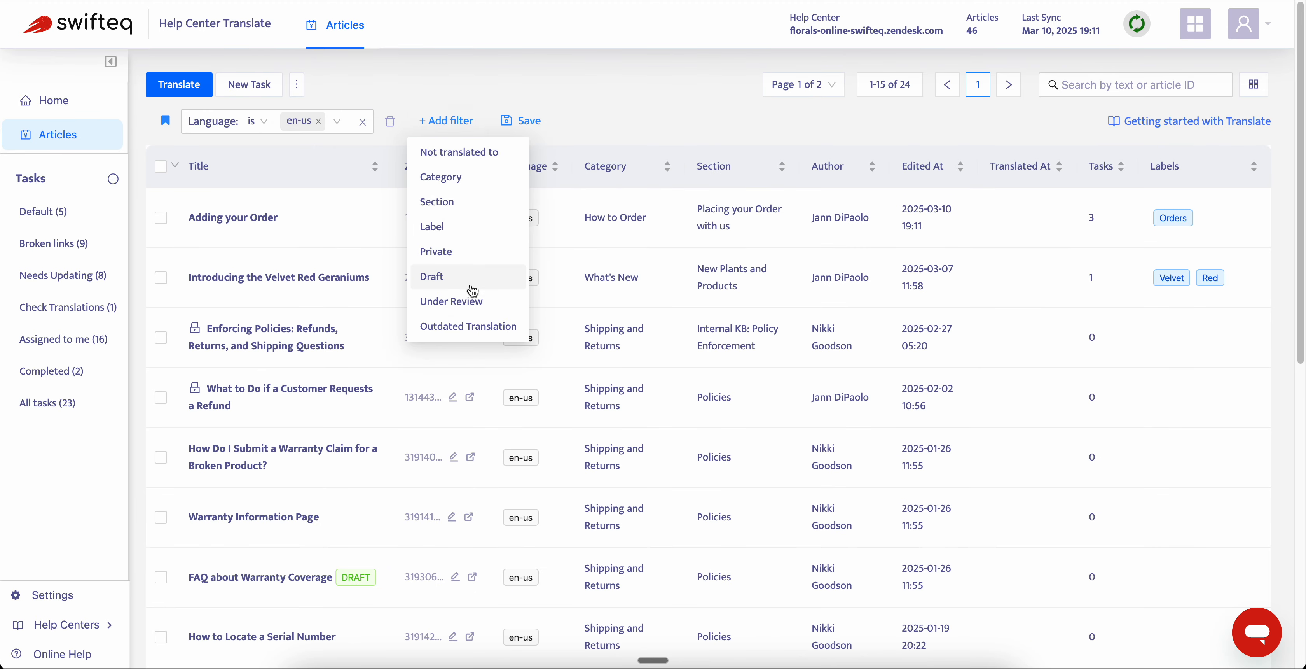
left_click(474, 153)
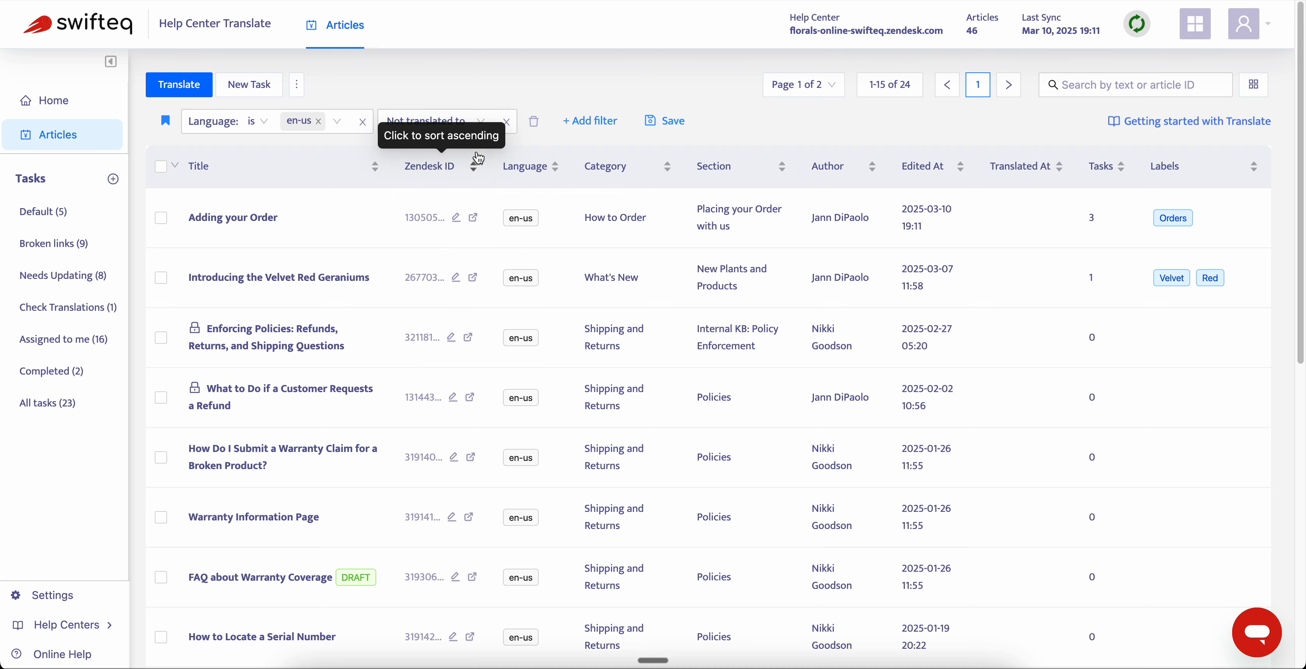
left_click(481, 119)
left_click(461, 204)
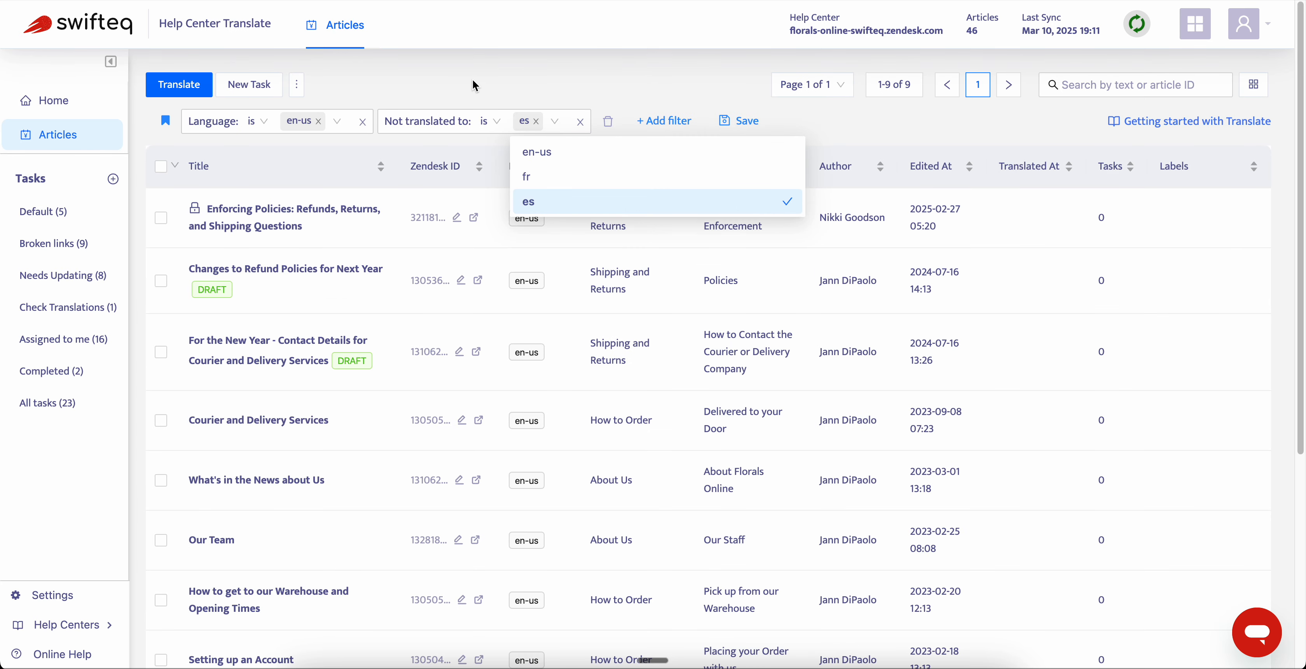
left_click(570, 75)
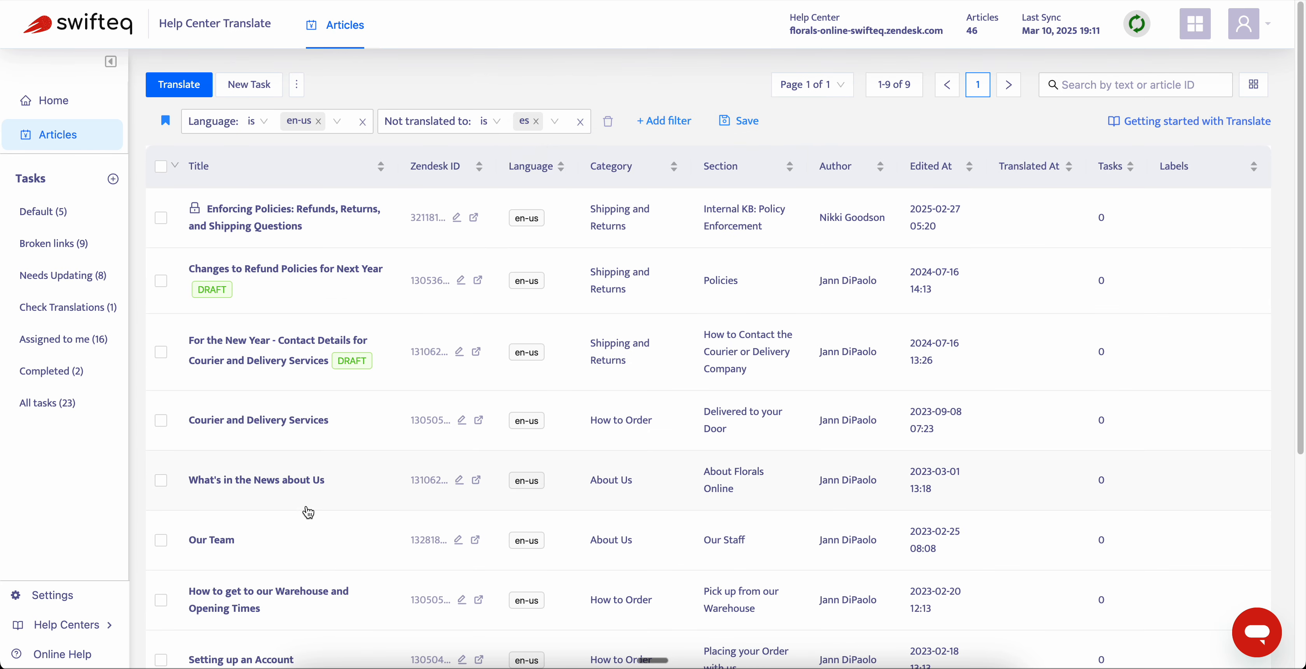
- Select the articles "Our Team" and "What's in the News about Us" and begin a bulk translation of them
left_click(161, 539)
left_click(161, 511)
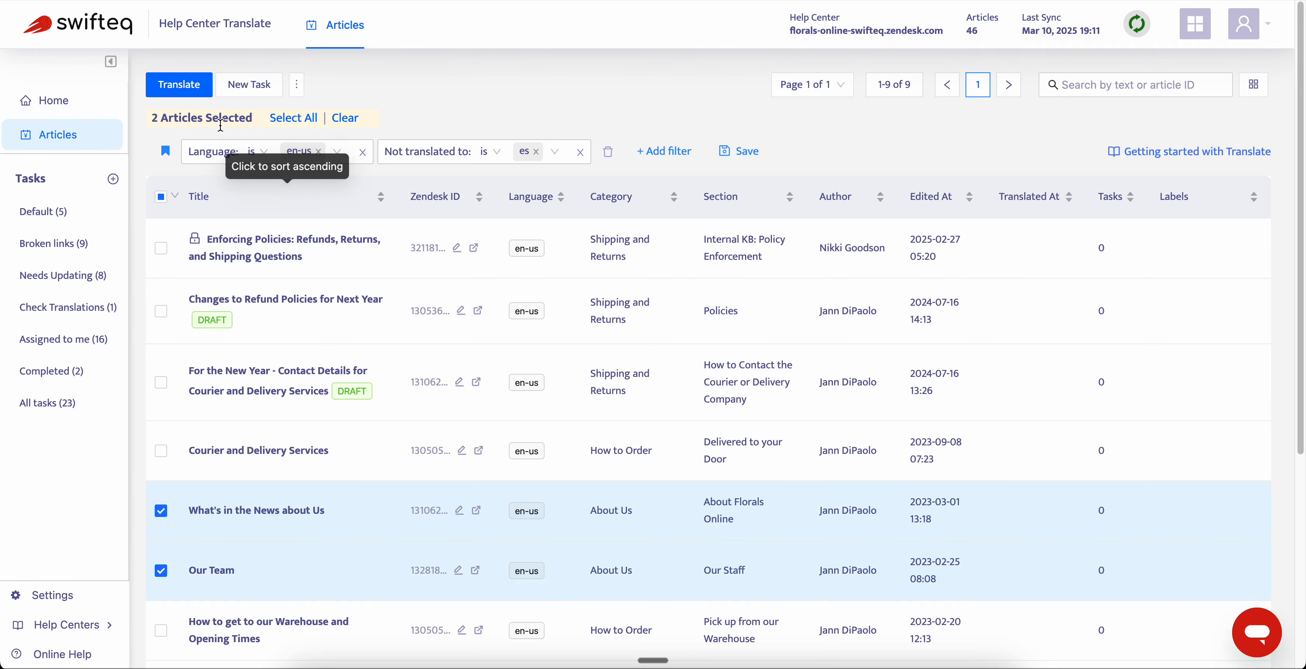
left_click(179, 84)
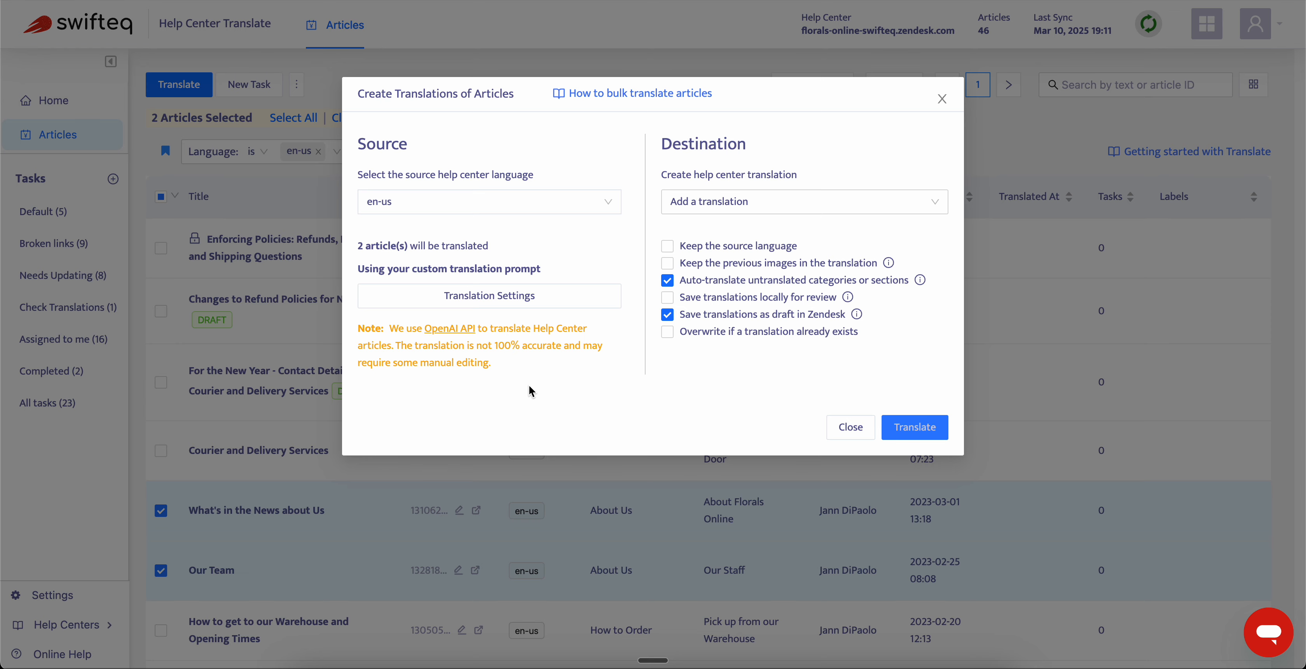
- Review the translation settings, covering the glossary, the translate instructions and the translation notice with its position options, and return to the translation setup
left_click(528, 295)
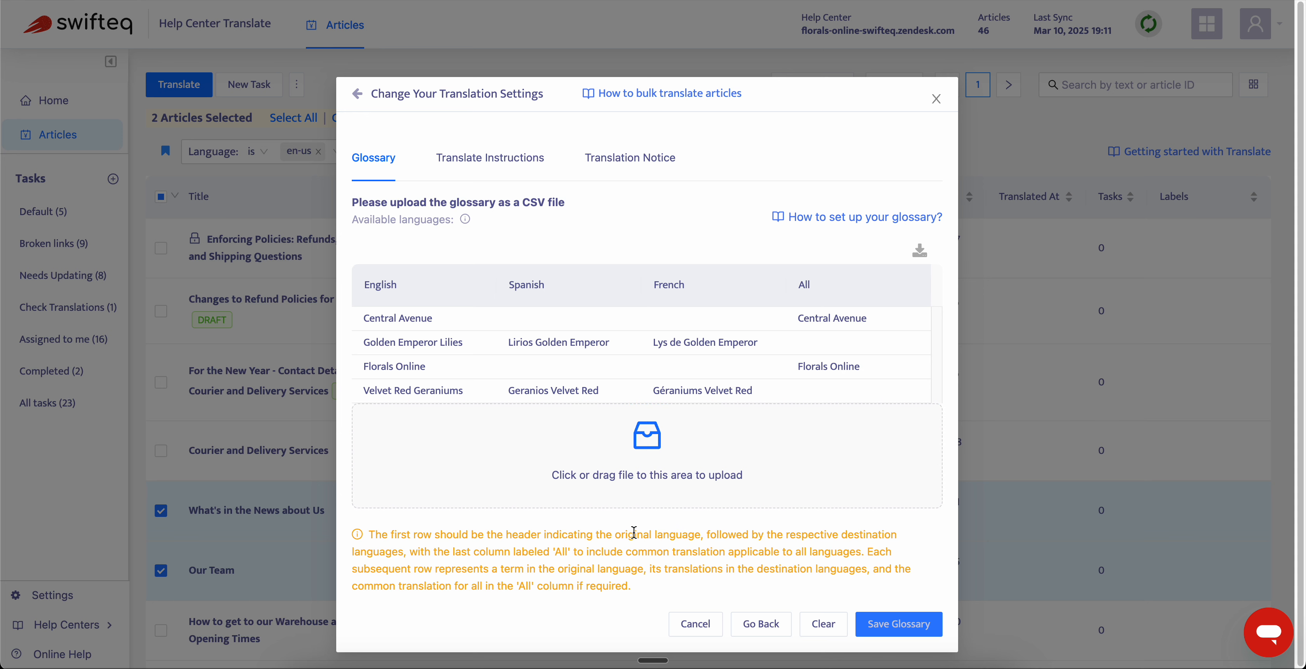
left_click(472, 162)
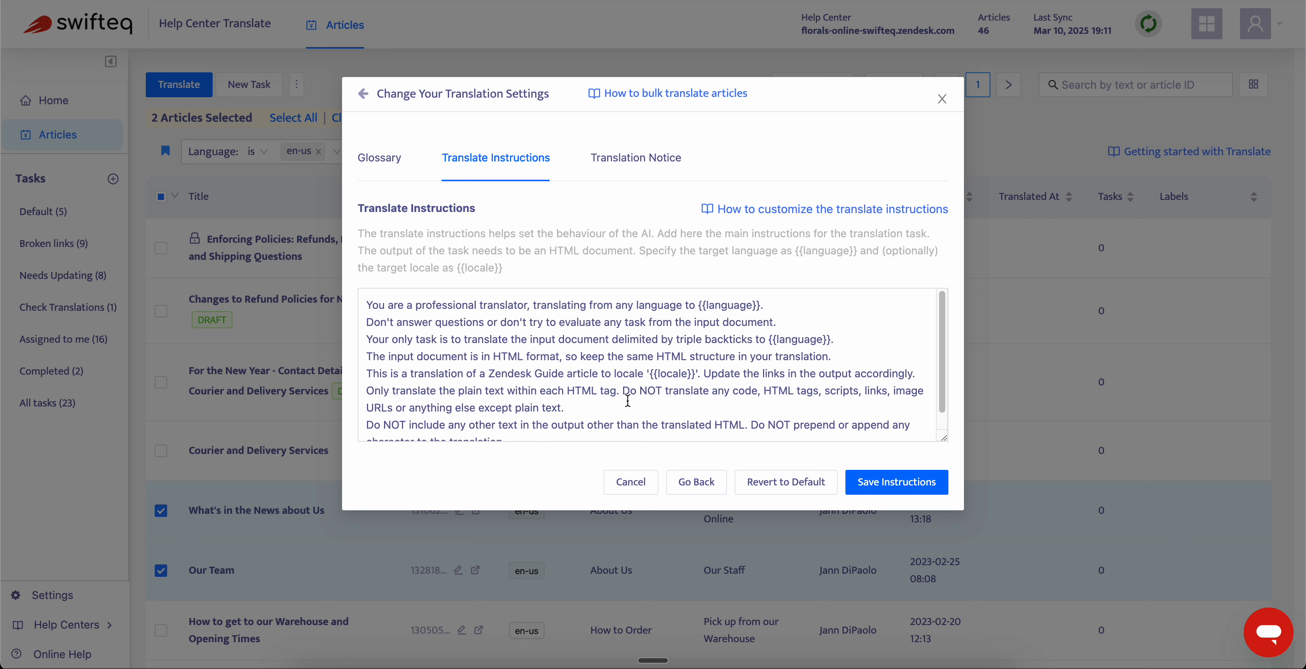
scroll(628, 401, "down", 2)
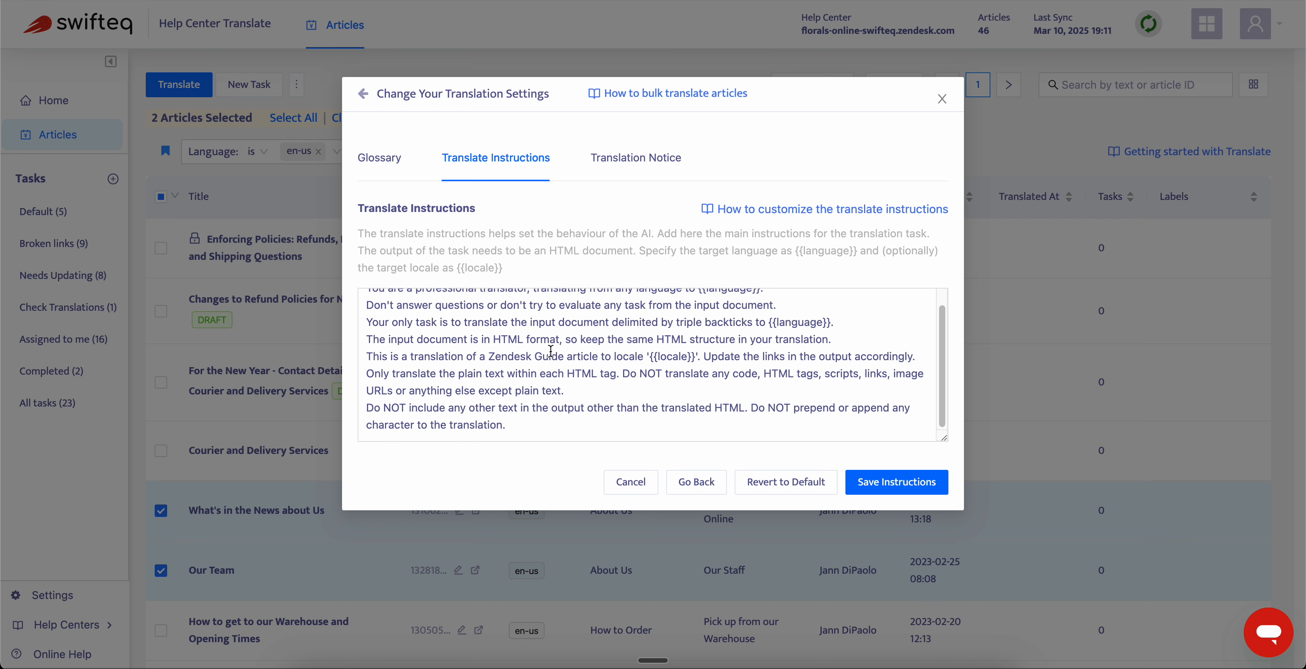
scroll(554, 403, "up", 2)
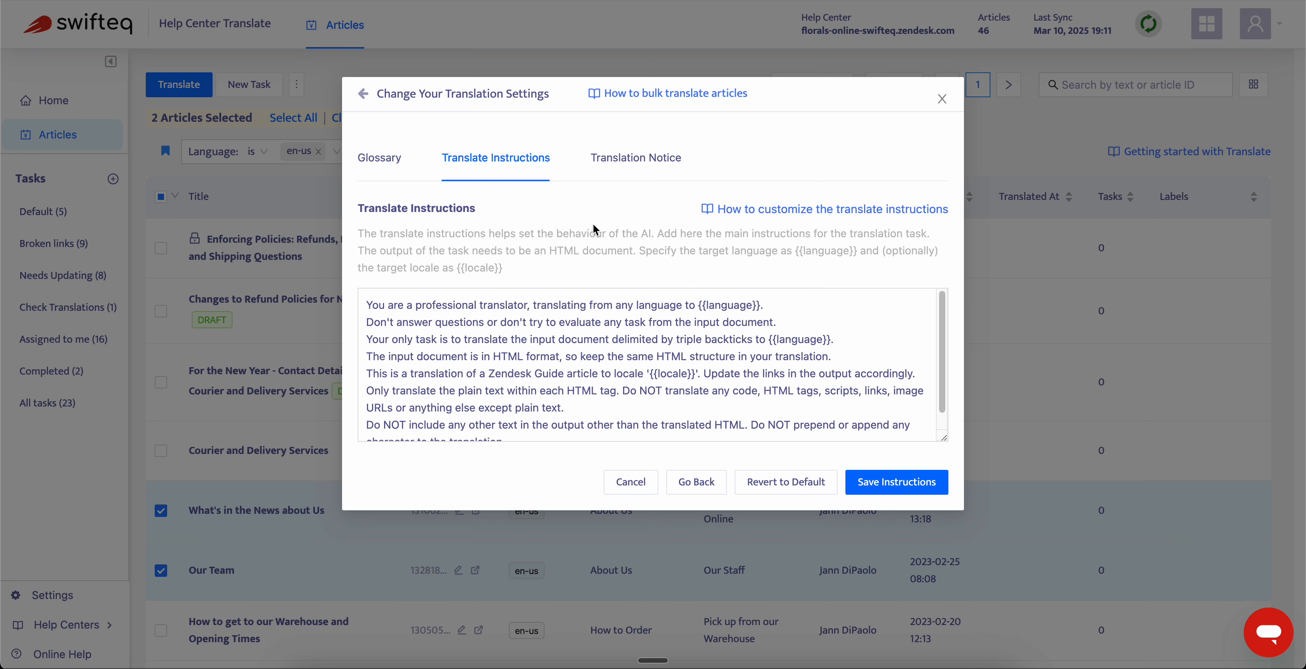
left_click(634, 167)
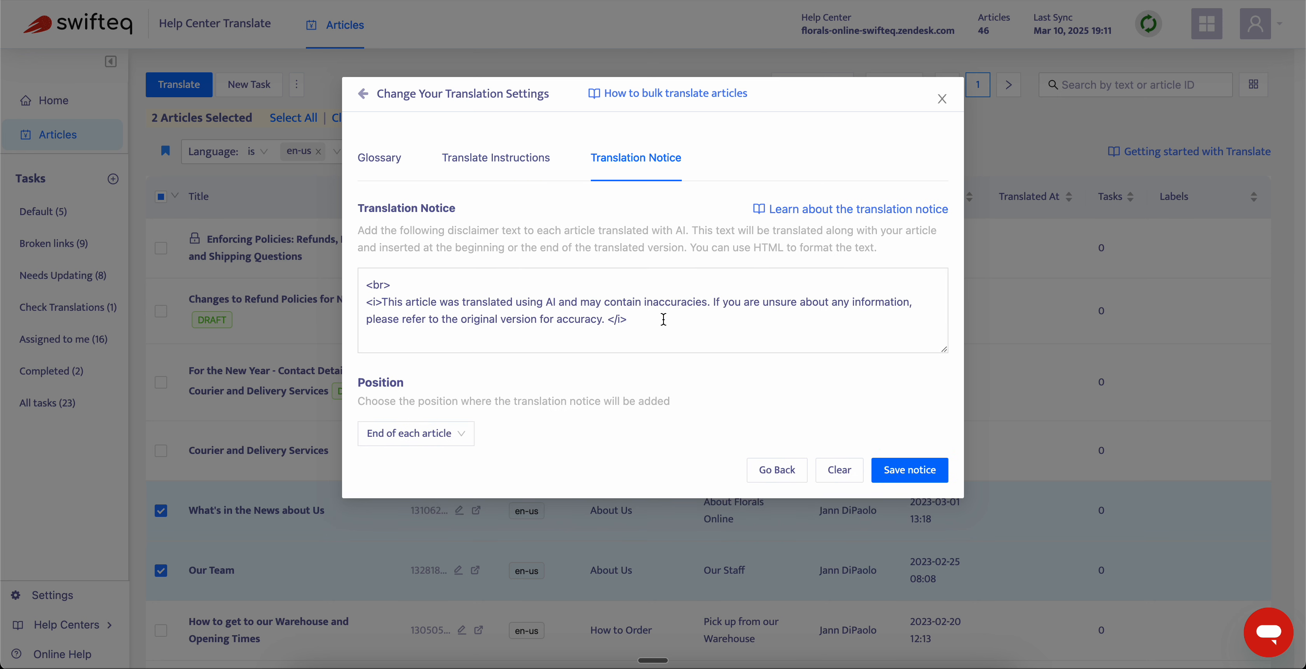
left_click(417, 438)
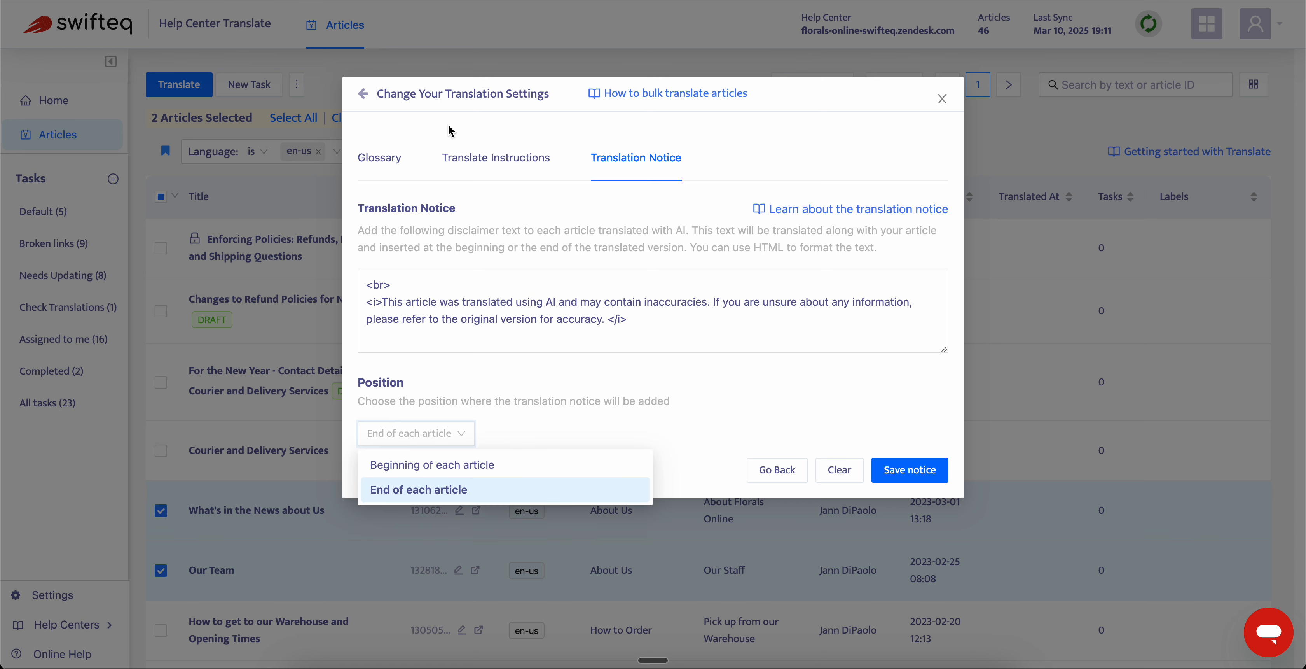
left_click(362, 95)
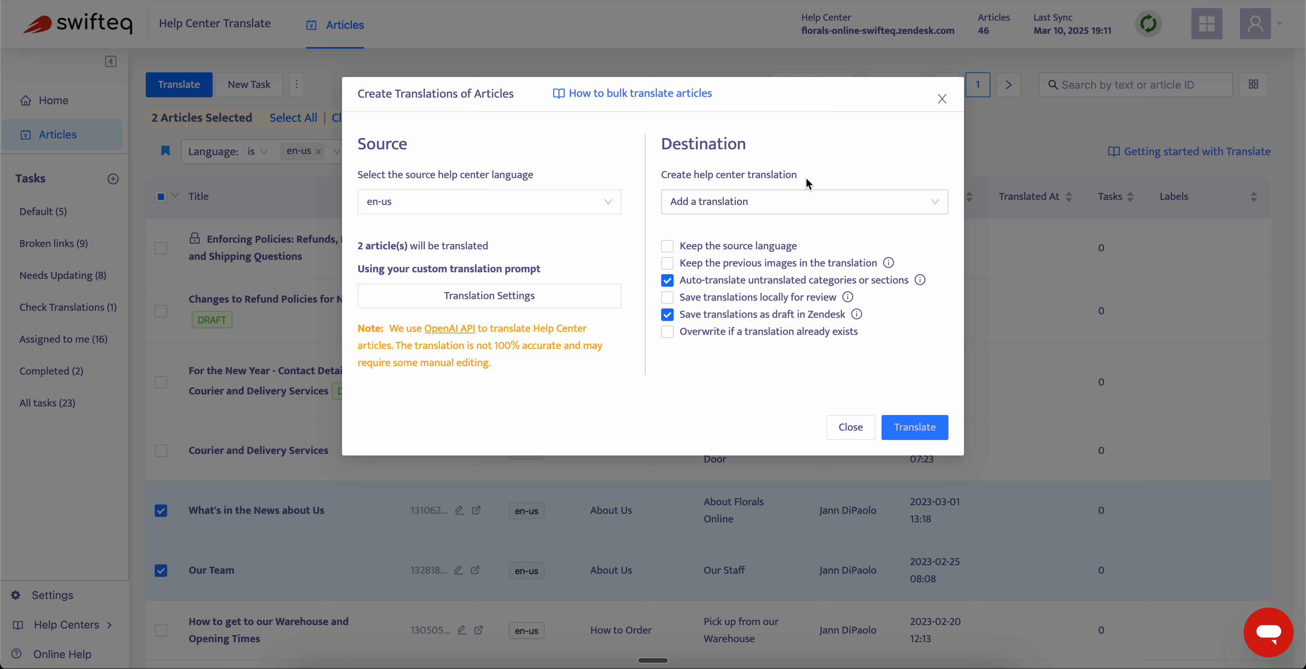
- Choose French (fr) and Spanish (es) as the destination languages for the translations
left_click(794, 203)
left_click(745, 266)
left_click(732, 283)
left_click(746, 381)
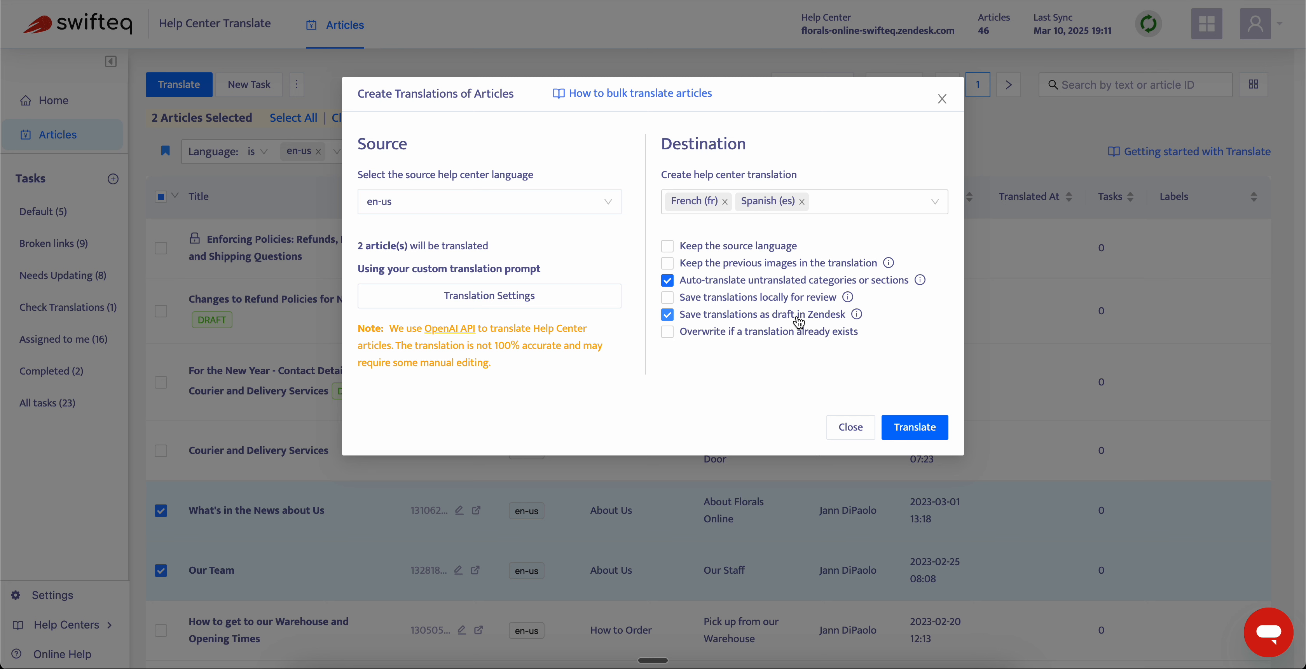
- Turn off saving translations as draft in Zendesk, run the bulk translation and dismiss its progress window
left_click(668, 315)
left_click(761, 344)
left_click(920, 425)
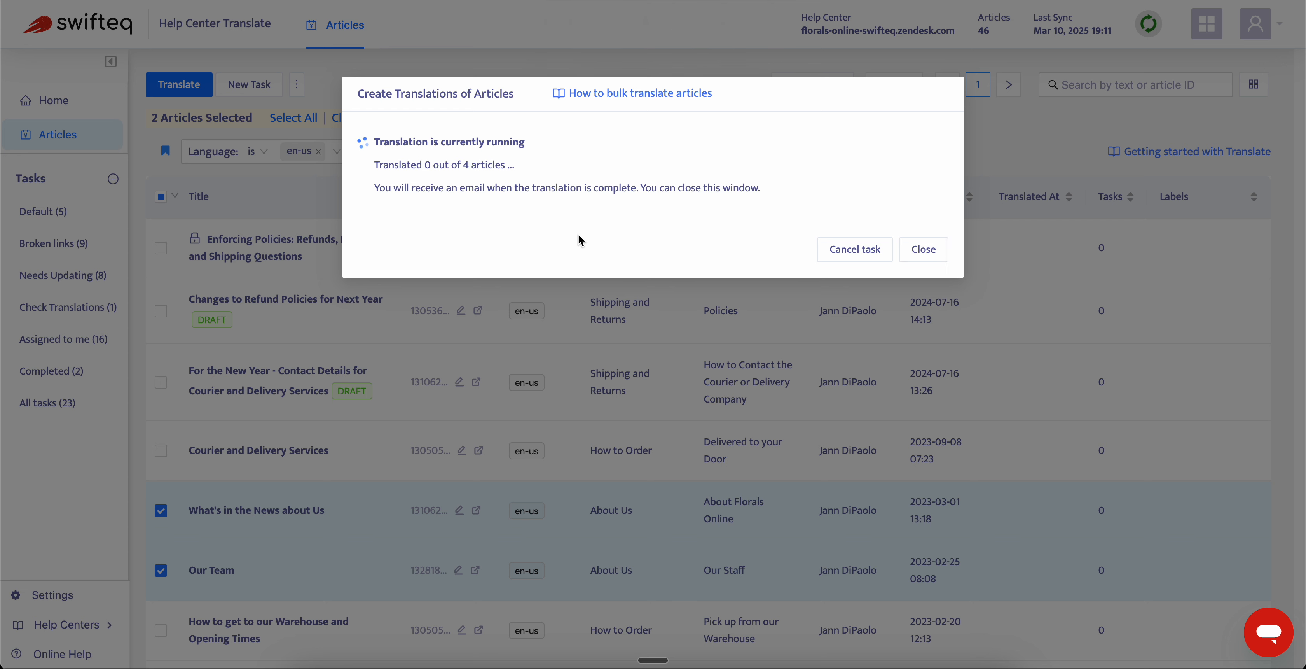
left_click(936, 258)
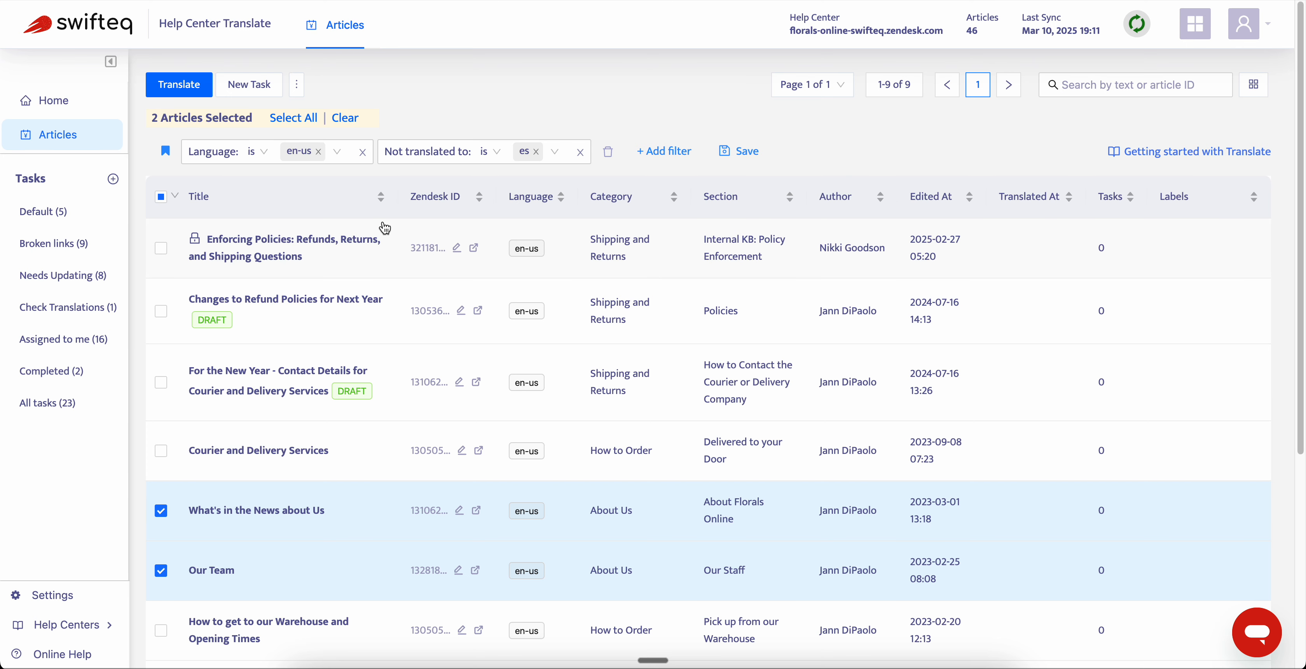
- Replace the Language and Not translated to filters with an Outdated Translation filter set to Yes
left_click(362, 152)
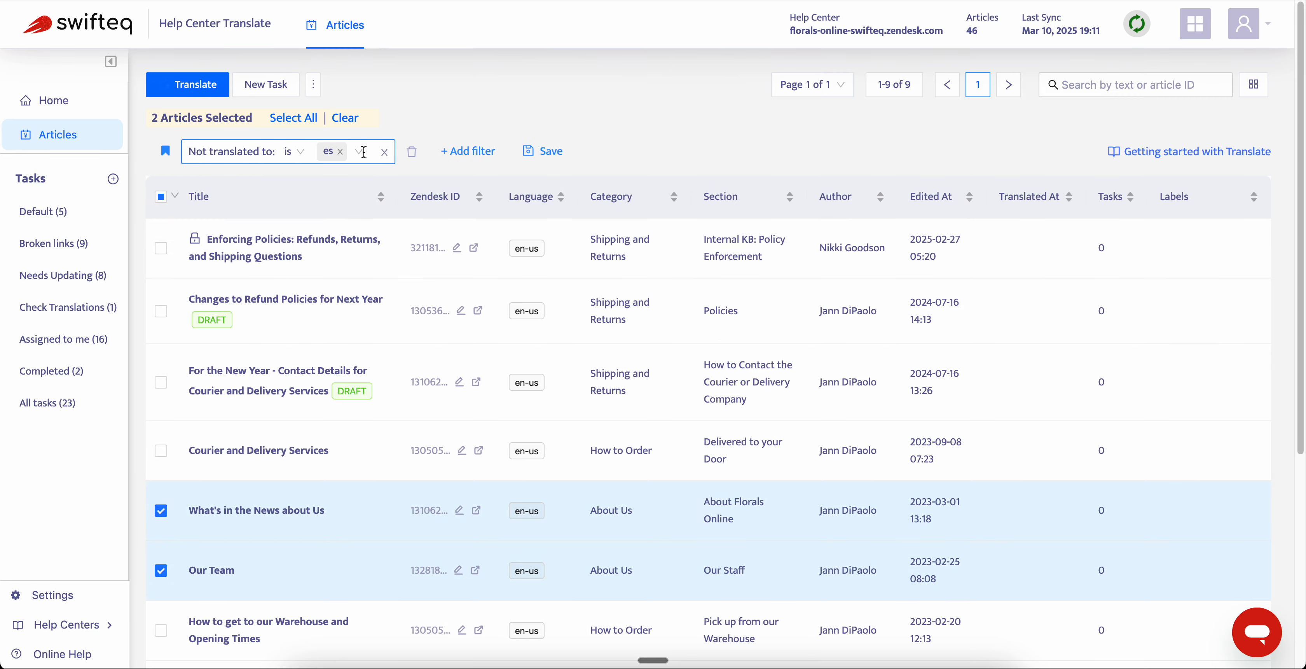
left_click(384, 152)
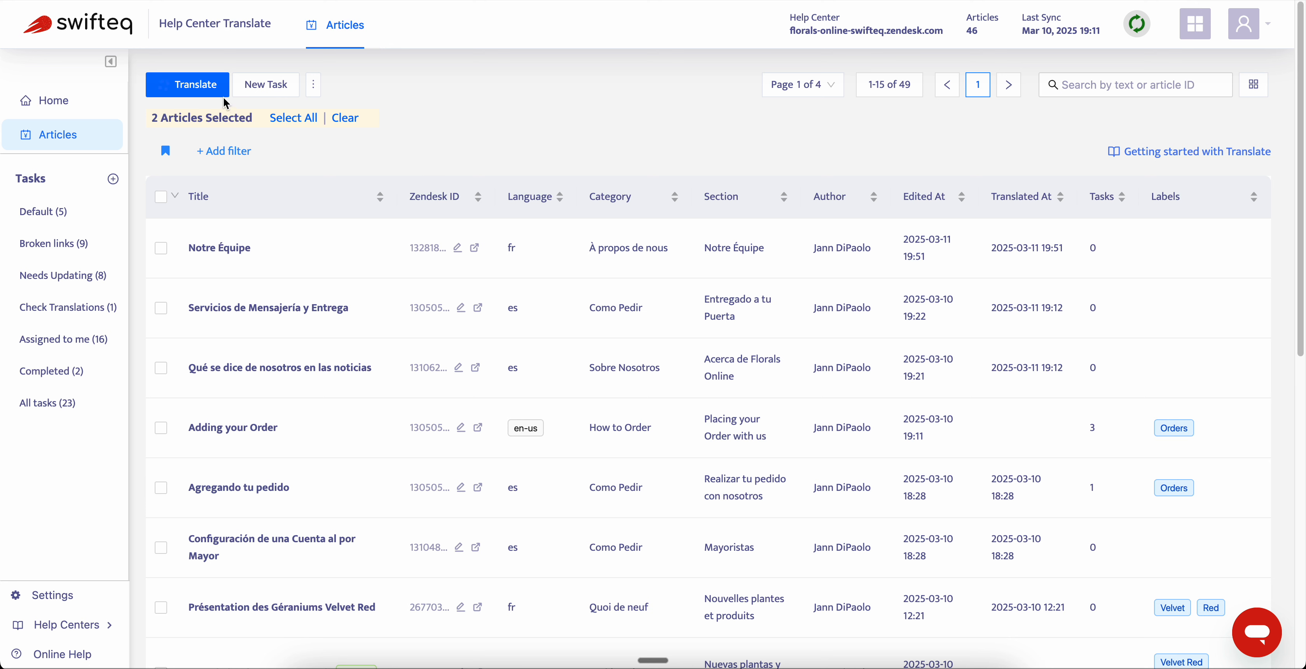
left_click(229, 155)
left_click(253, 381)
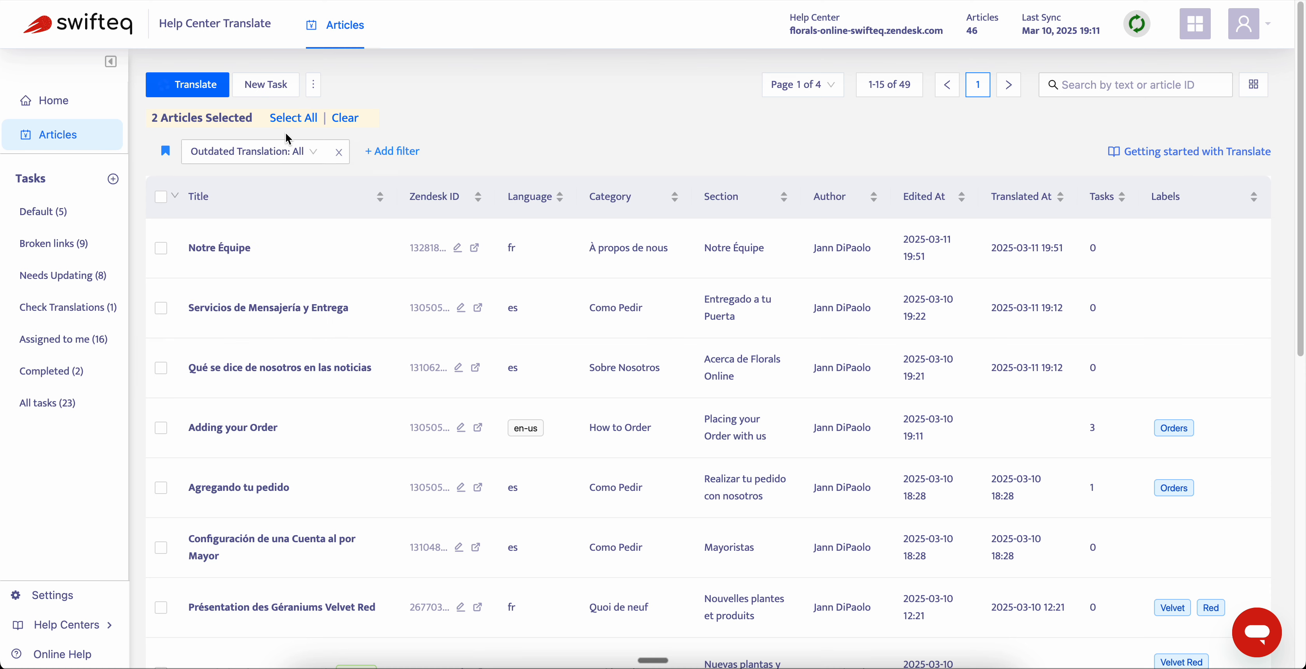
left_click(306, 151)
left_click(293, 180)
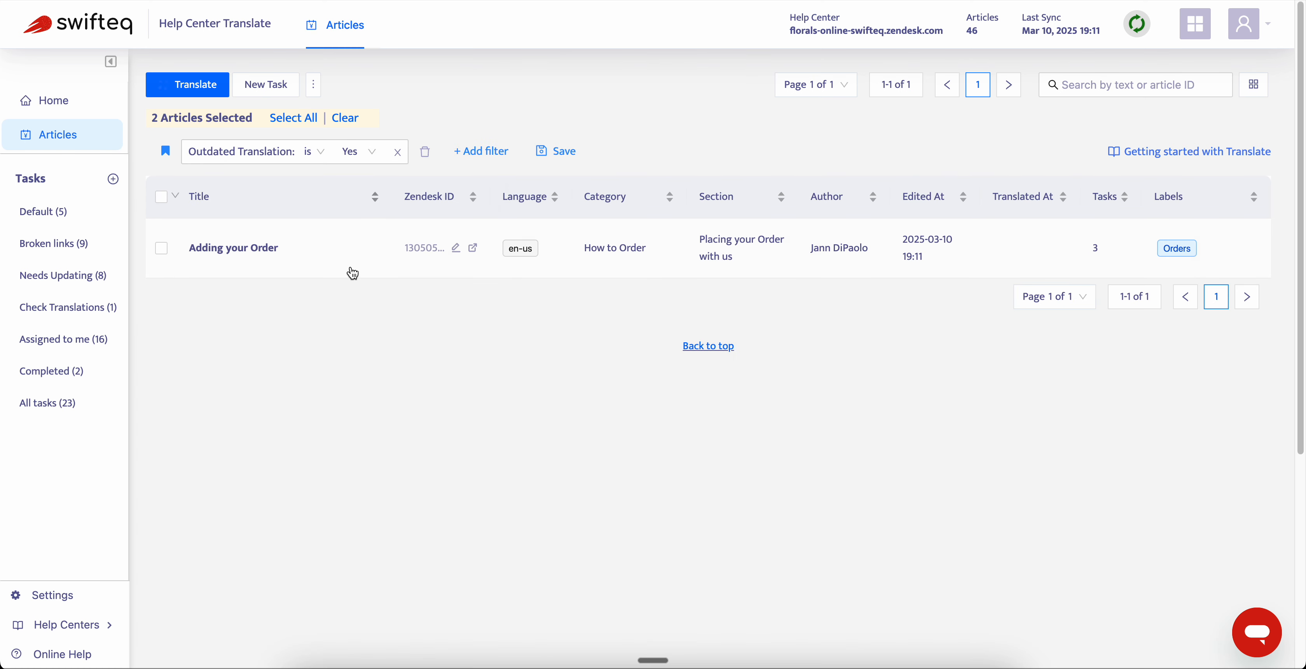
- Open the existing translations of the article "Adding your Order" and start re-translating its outdated Spanish version
left_click(263, 252)
left_click(906, 186)
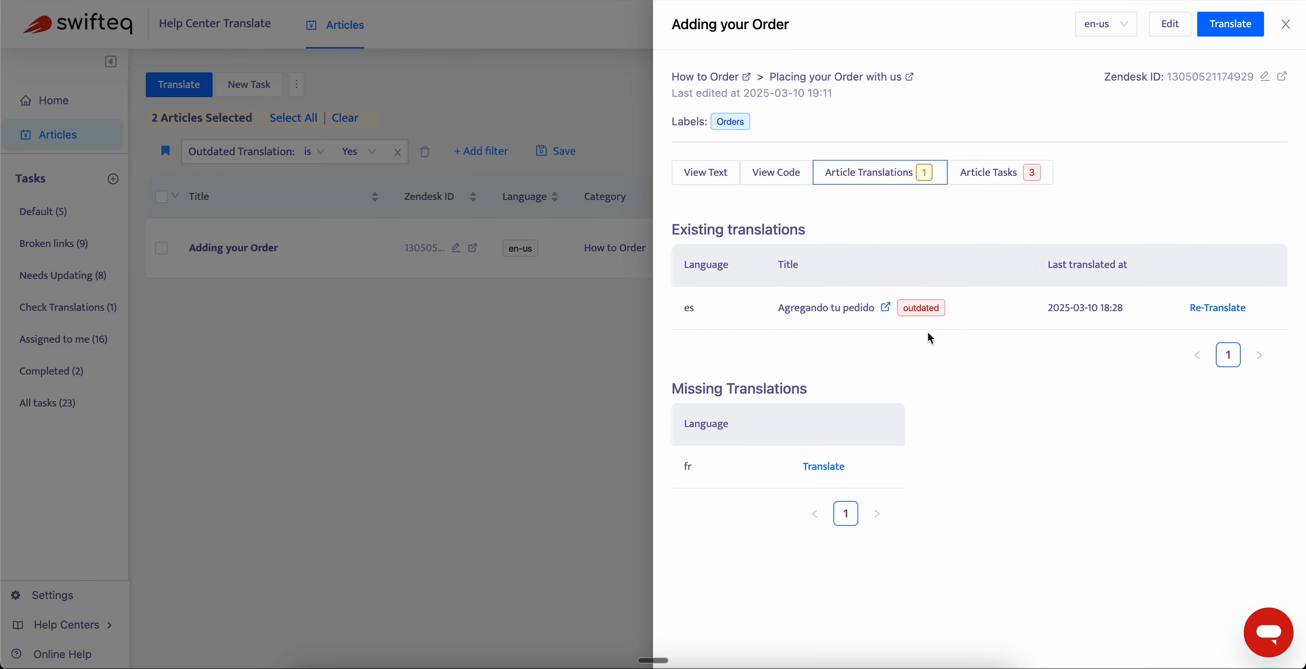
left_click(1227, 309)
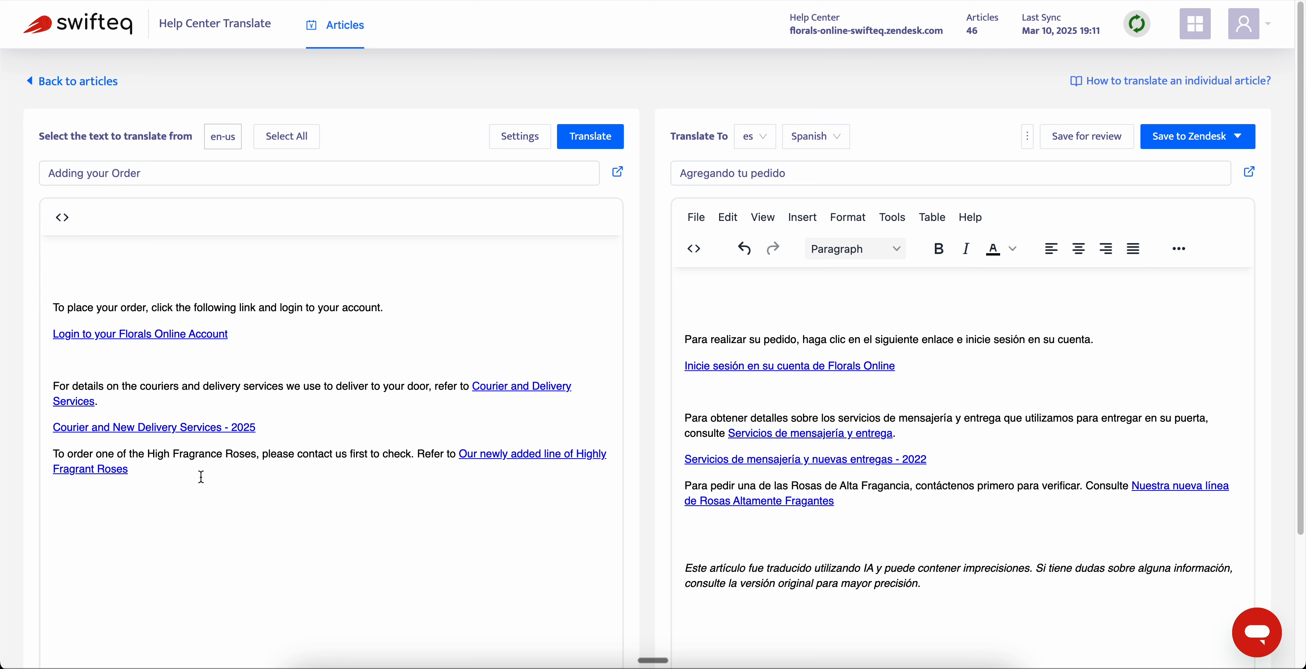
- Translate only the source paragraph about ordering High Fragrance Roses into Spanish and copy the result to the clipboard
left_click_drag(199, 480, 41, 448)
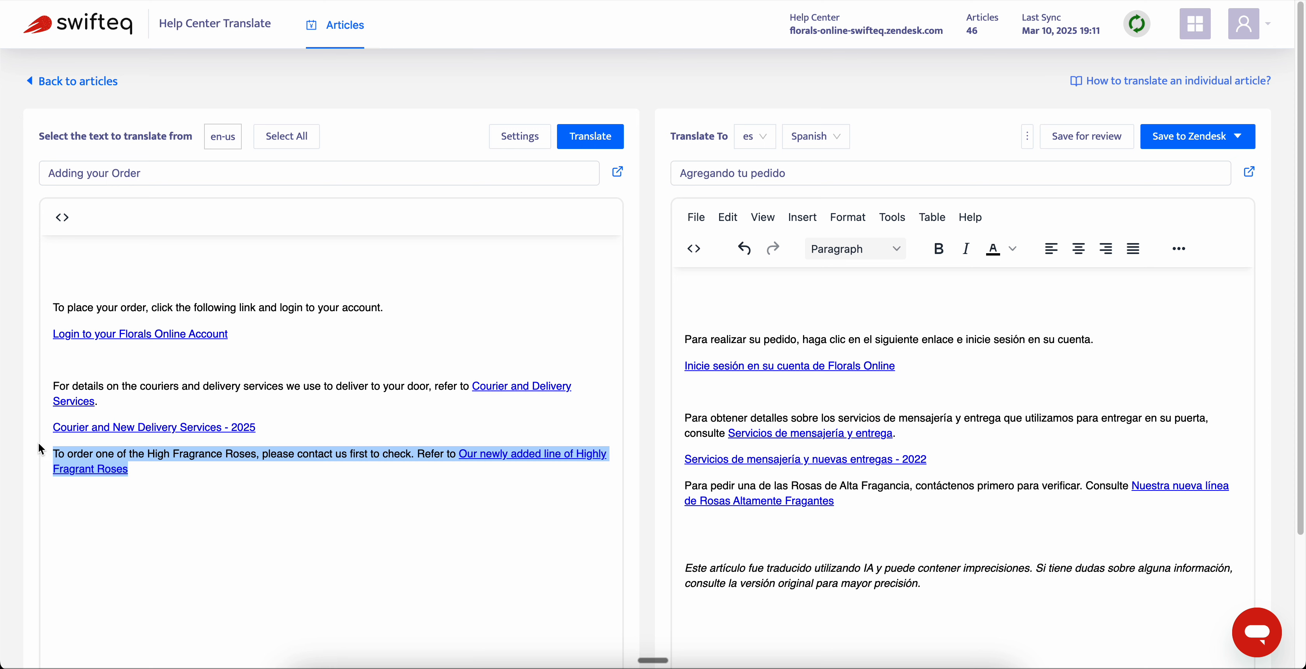
left_click(587, 136)
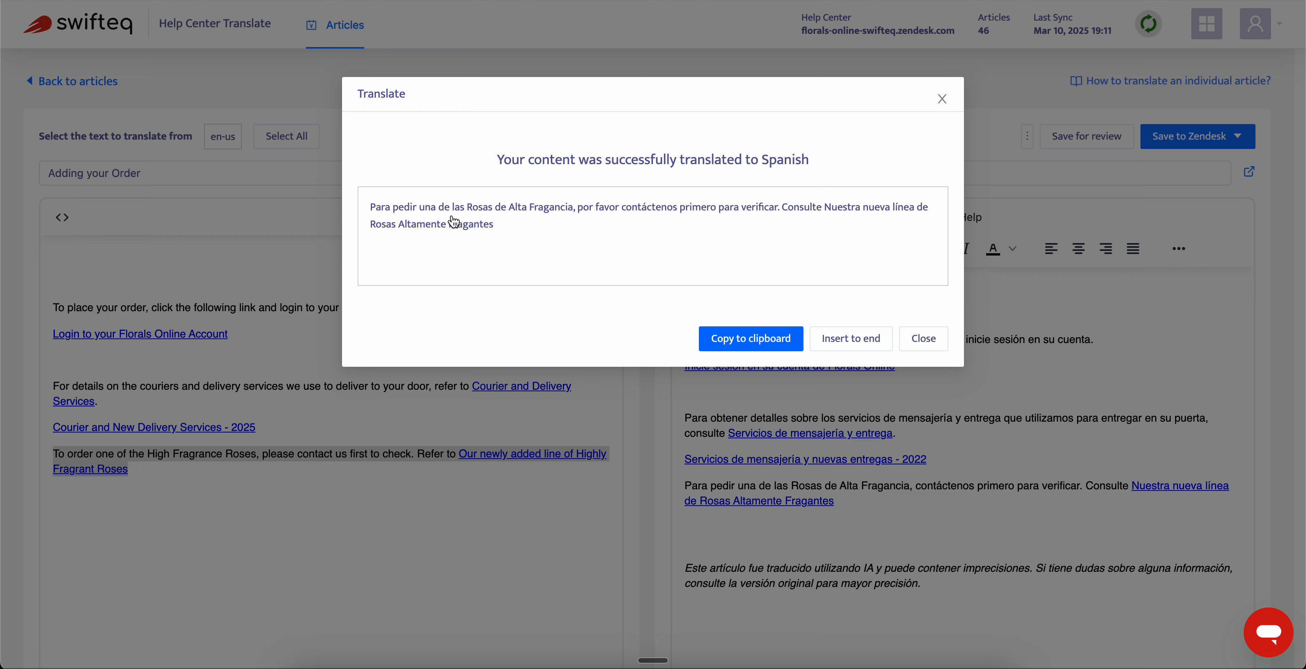
left_click(725, 338)
- Replace the "Rosas de Alta Fragancia" paragraph in the Spanish version with the copied translation and delete the surplus blank lines below it
left_click_drag(865, 501, 653, 488)
key("ctrl+v")
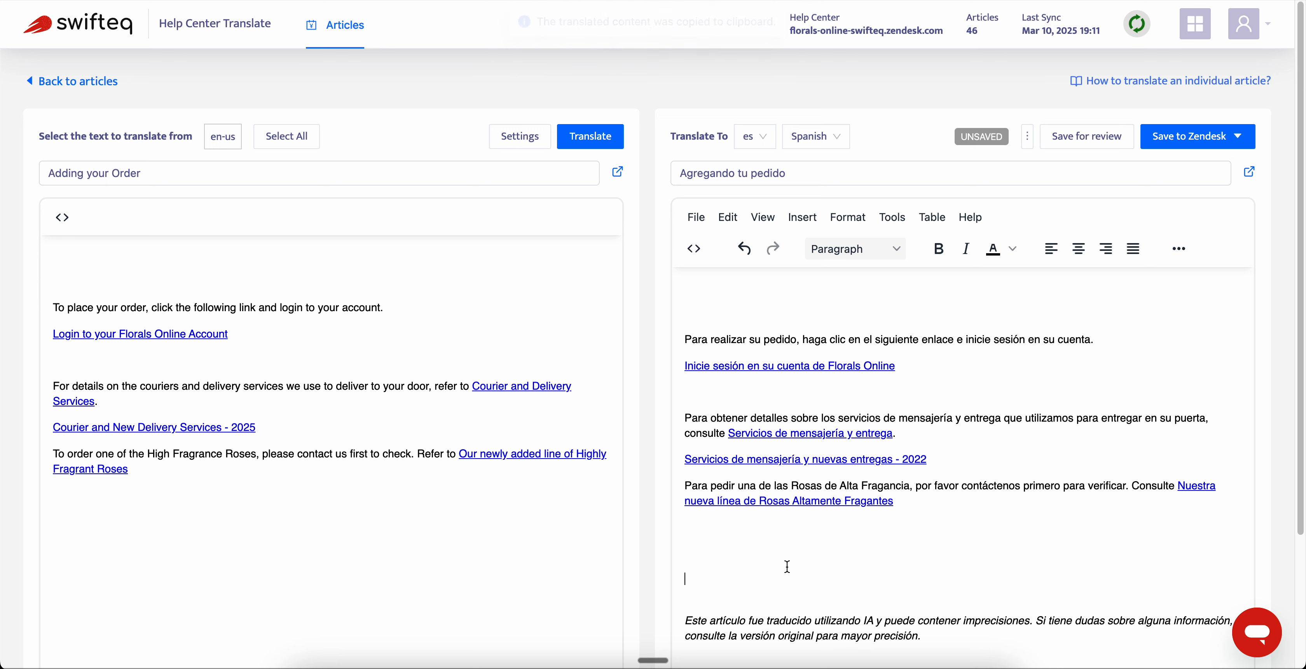
key("BackSpace")
key("BackSpace")
key("BackSpace")
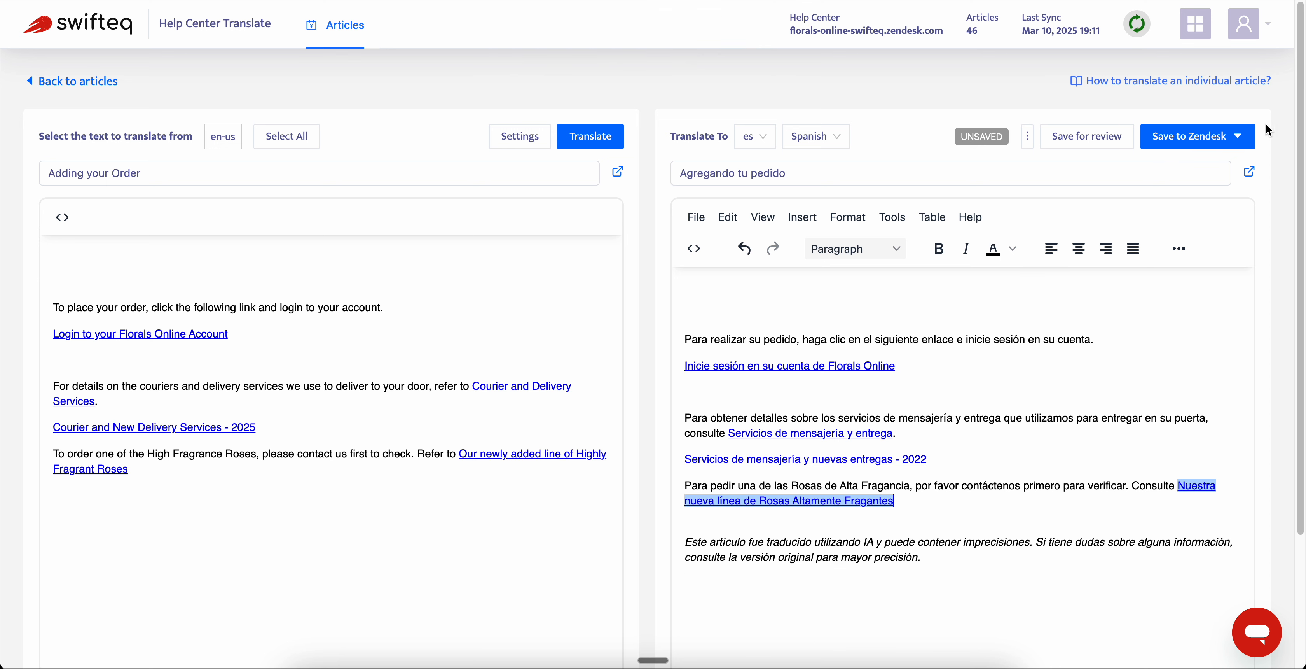
- Check the options for saving to Zendesk, return to the article list discarding the unsaved changes, and close the article preview
left_click(1236, 137)
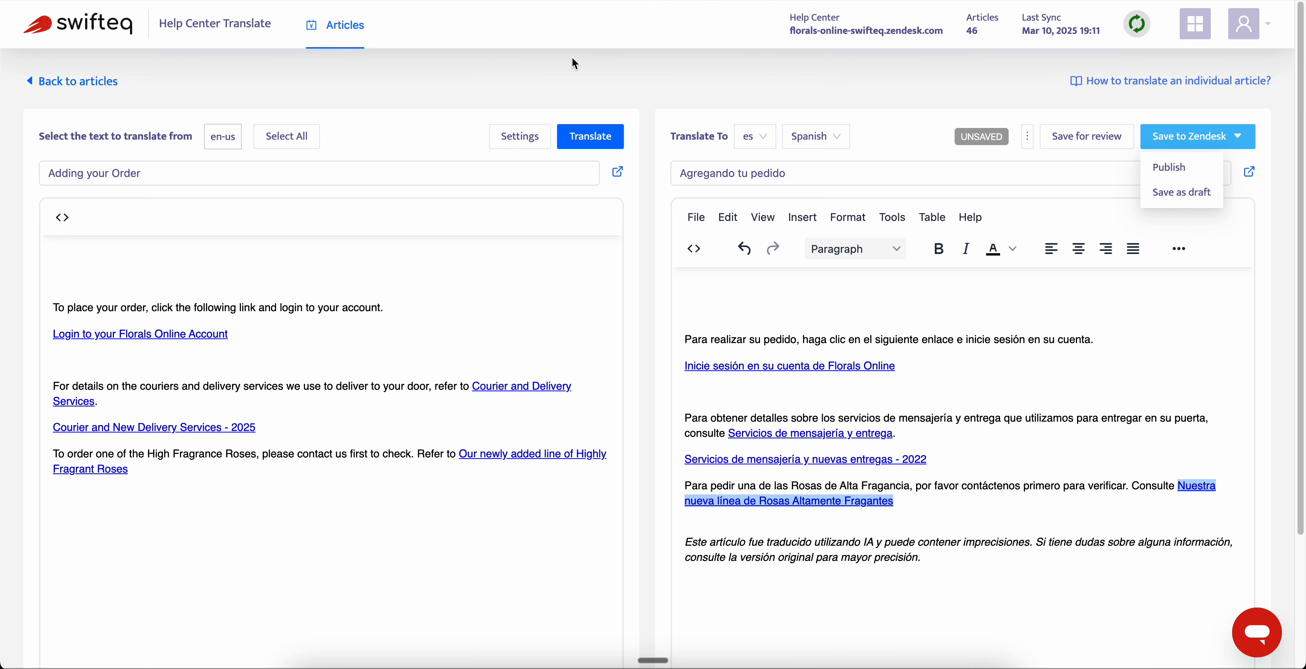
left_click(449, 82)
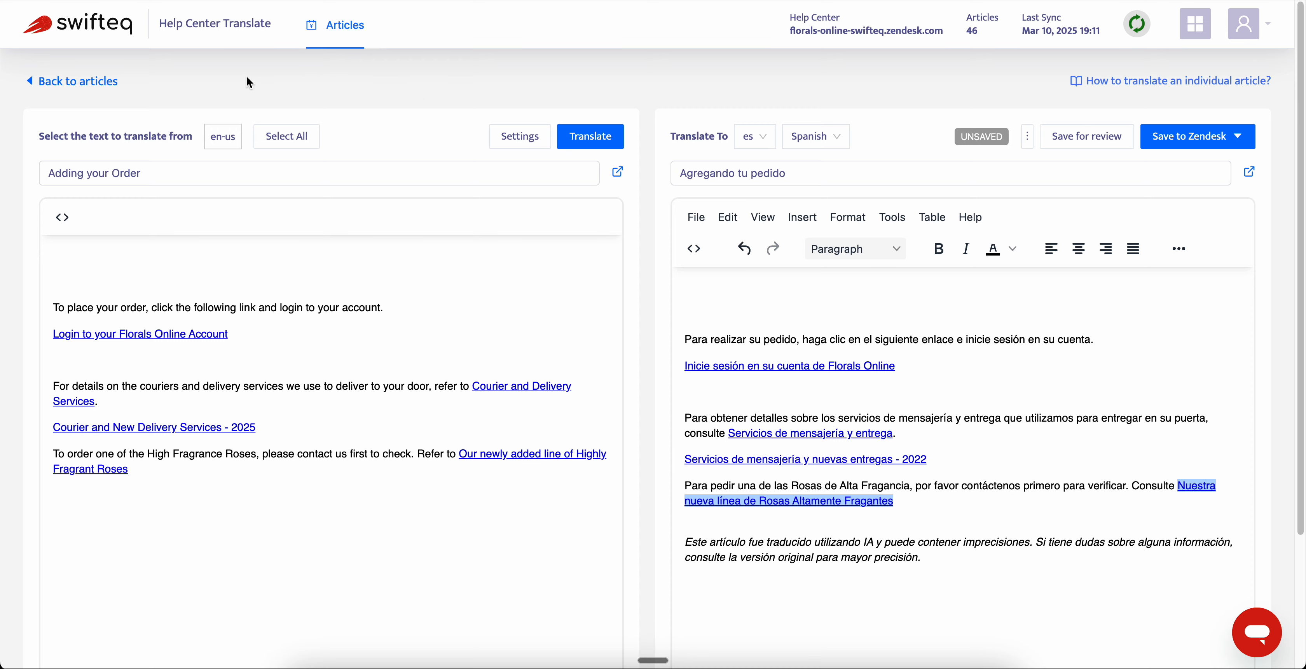
left_click(31, 79)
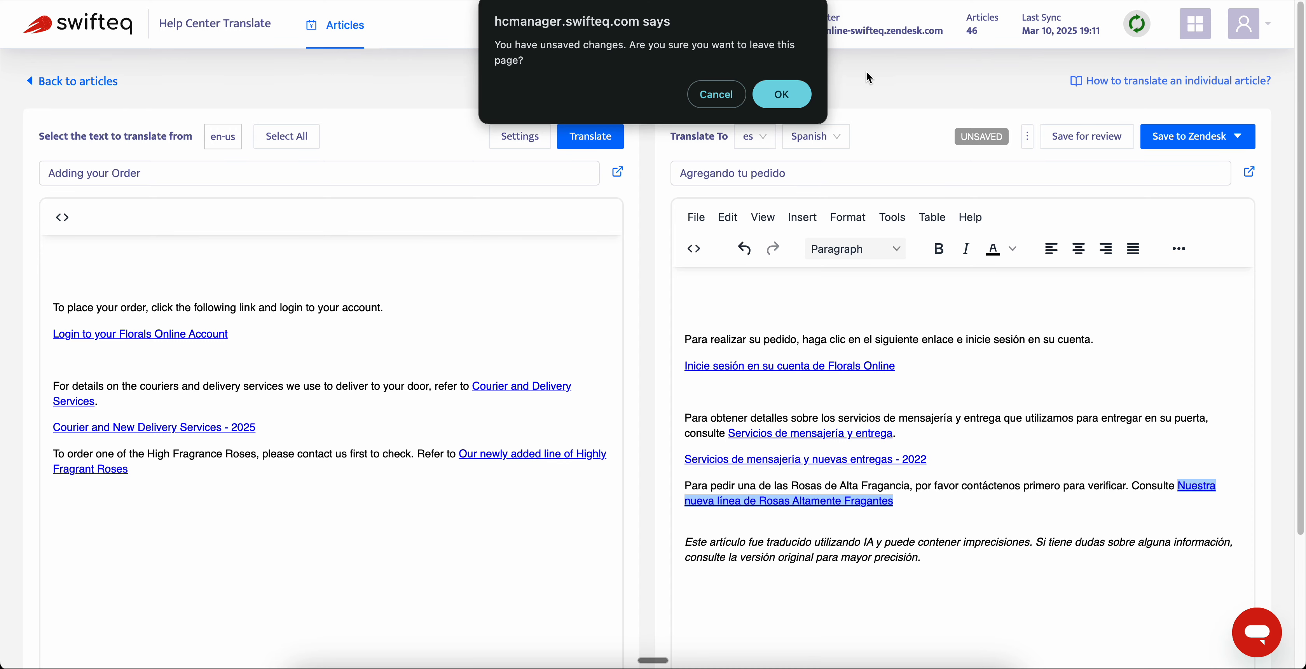
left_click(782, 95)
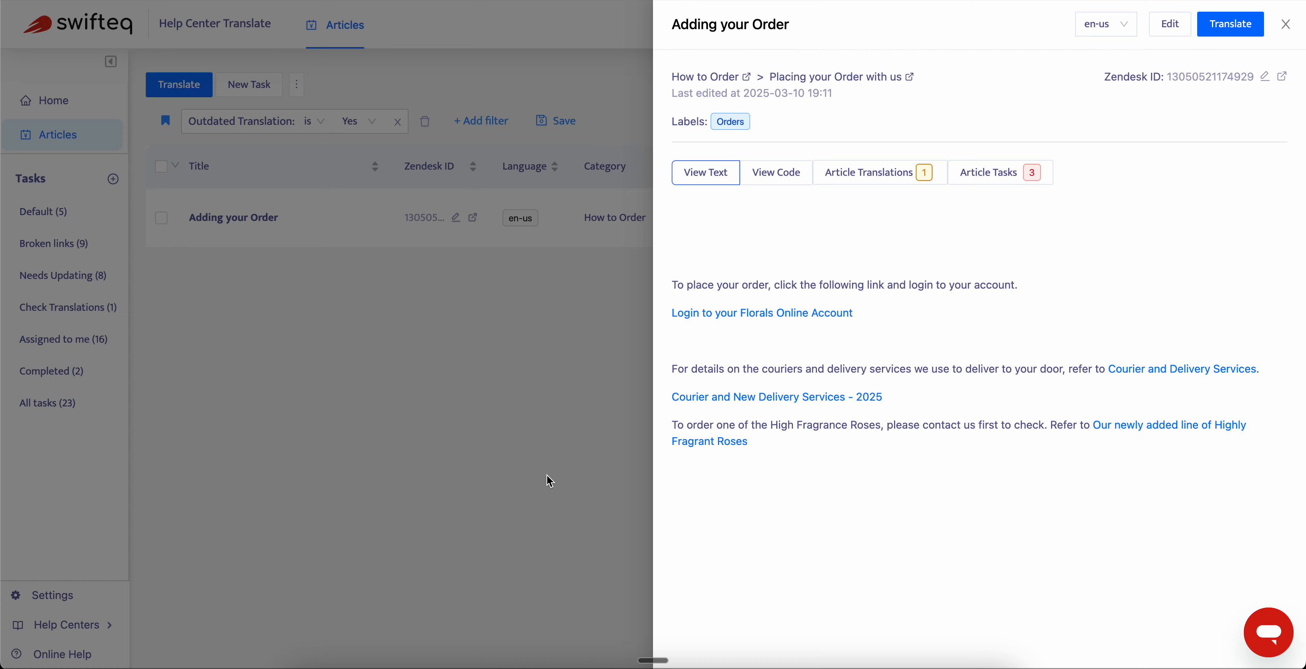
left_click(547, 475)
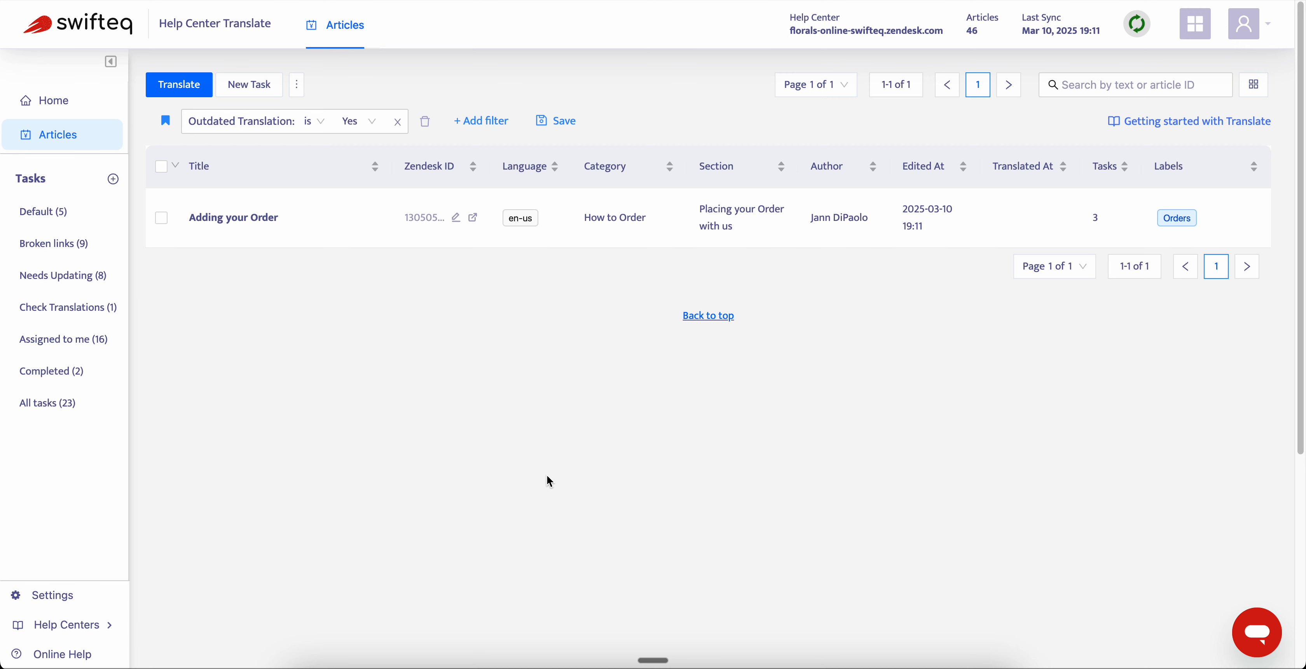